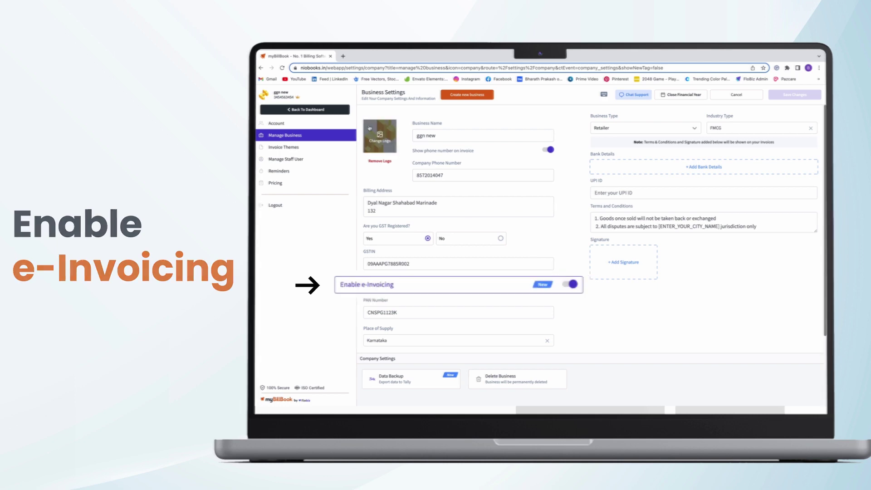
# Browse the sales invoices list and view the newest invoice, returning to the list.
pyautogui.click(225, 110)
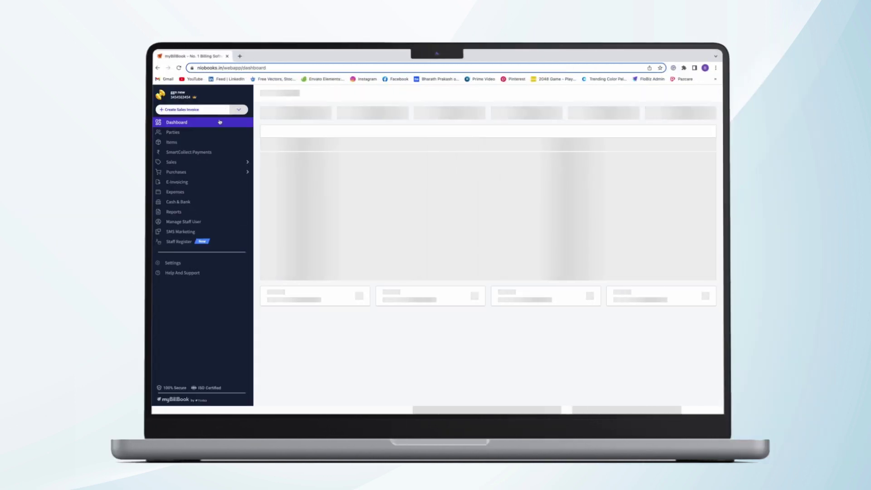
pyautogui.click(210, 164)
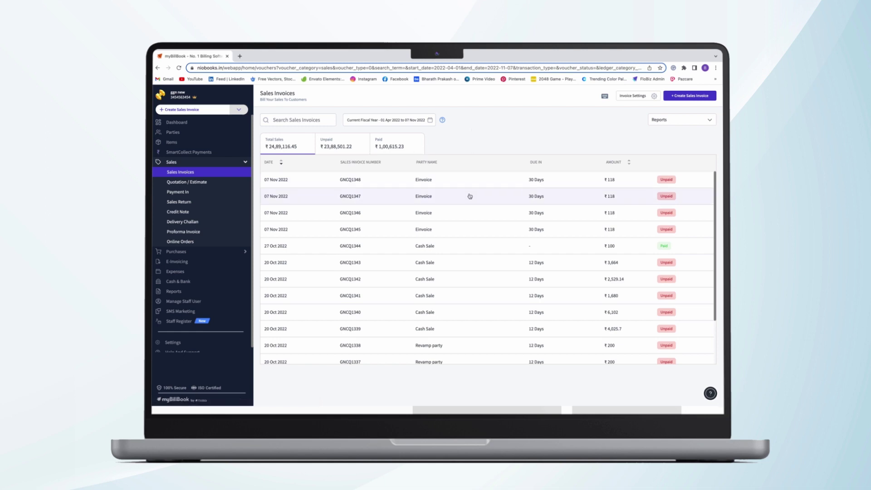
pyautogui.scroll(-2, 468, 271)
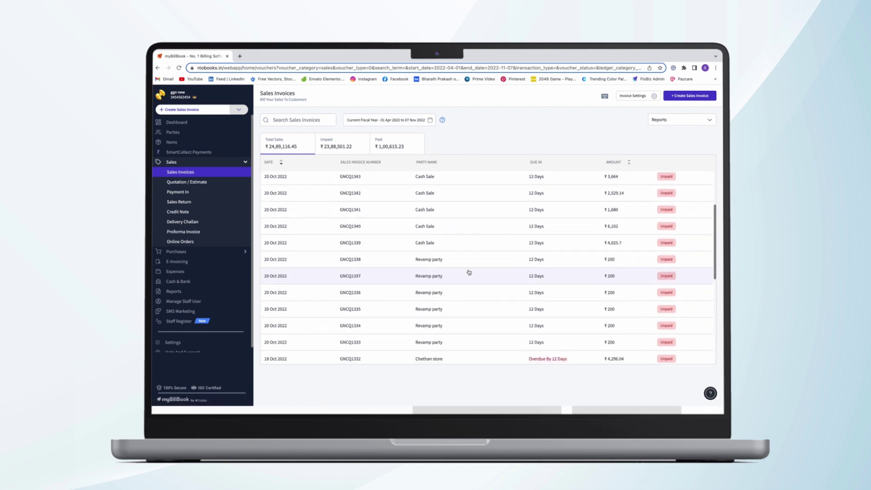
pyautogui.scroll(2, 469, 271)
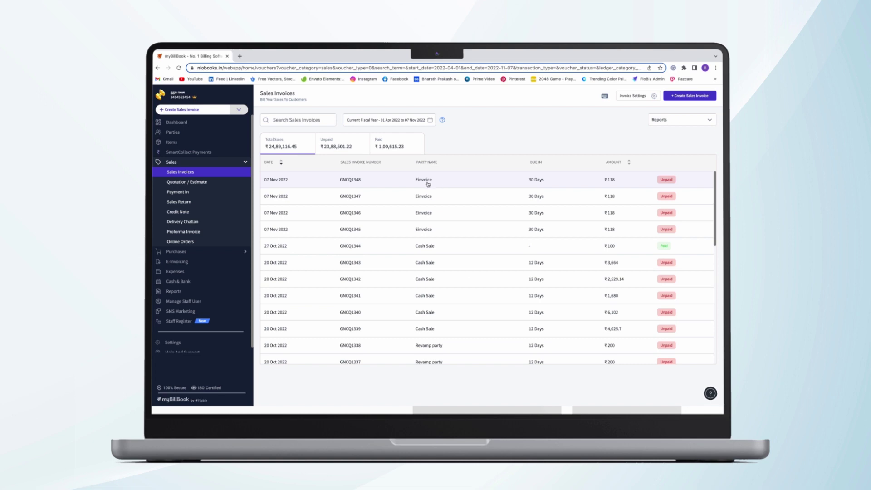
pyautogui.click(435, 183)
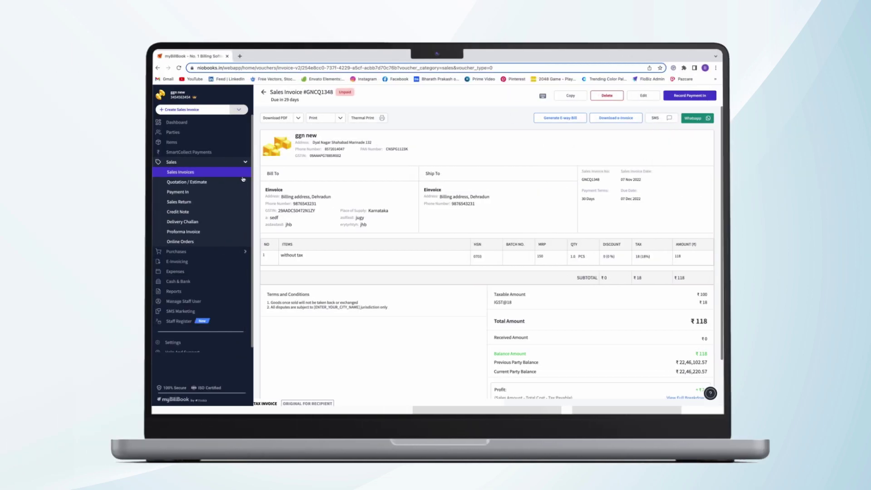
pyautogui.click(222, 177)
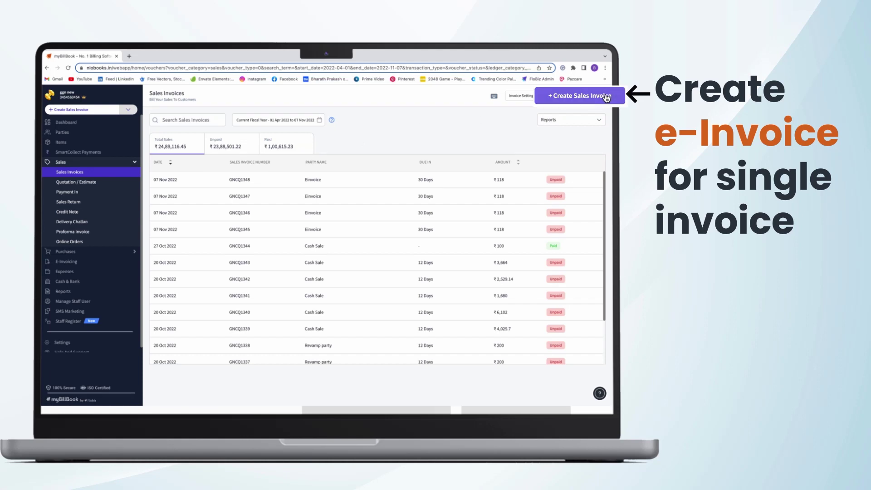
# Start a new sales invoice and bill it to the party Einvoice.
pyautogui.click(594, 97)
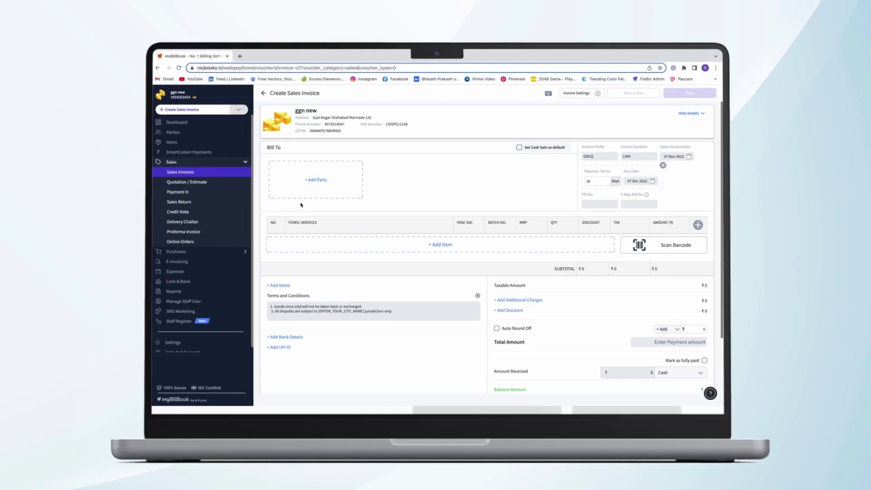
pyautogui.click(311, 184)
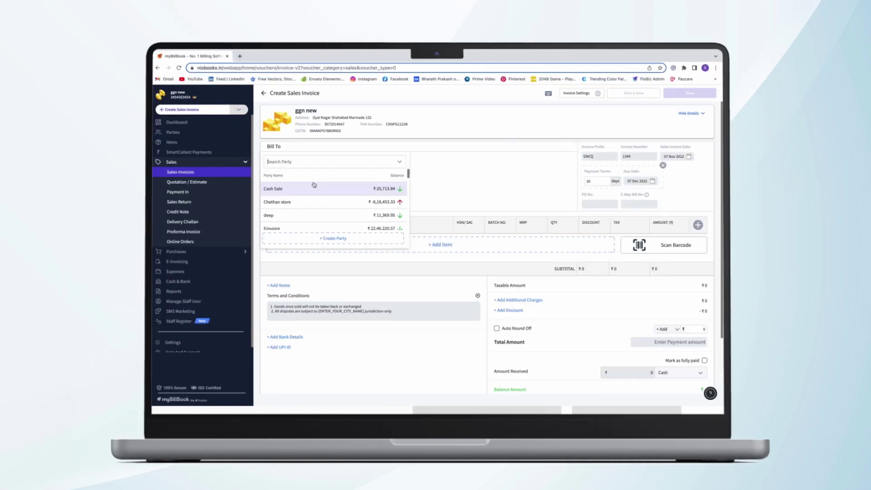
pyautogui.click(294, 228)
# Search the items for "wi" and add one unit of the item "without tax" to the invoice.
pyautogui.click(360, 251)
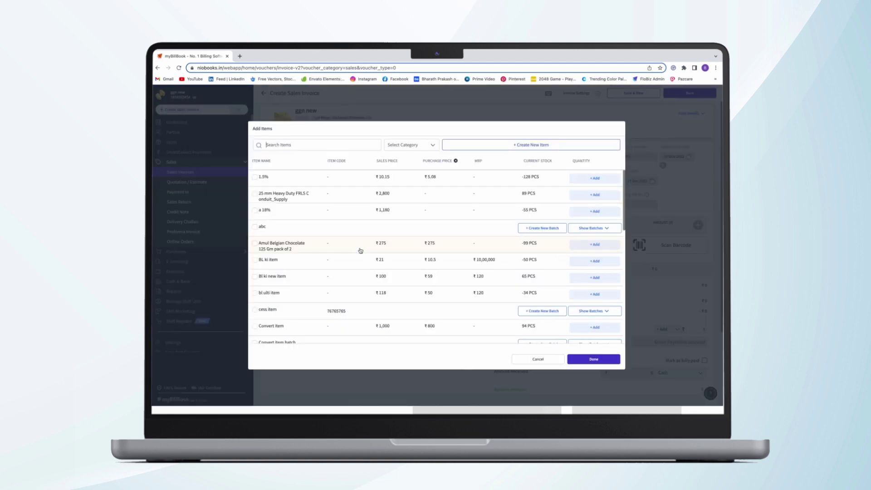
pyautogui.click(323, 145)
pyautogui.write('w')
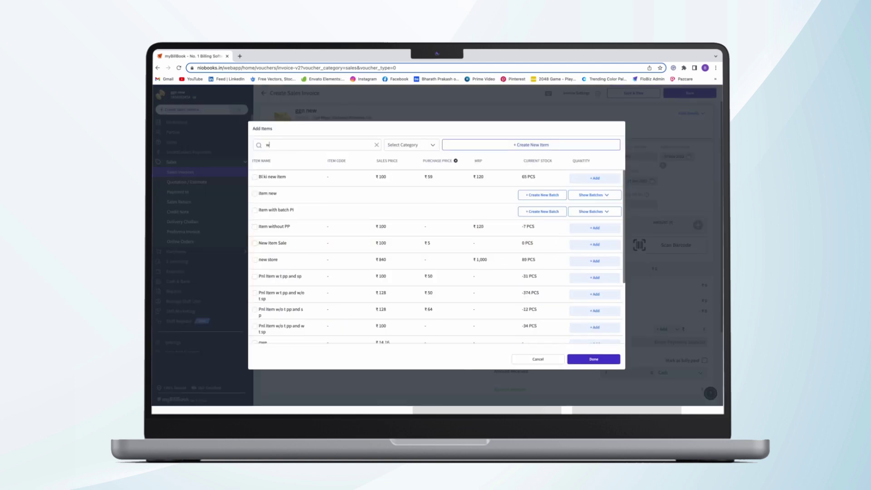
pyautogui.write('i')
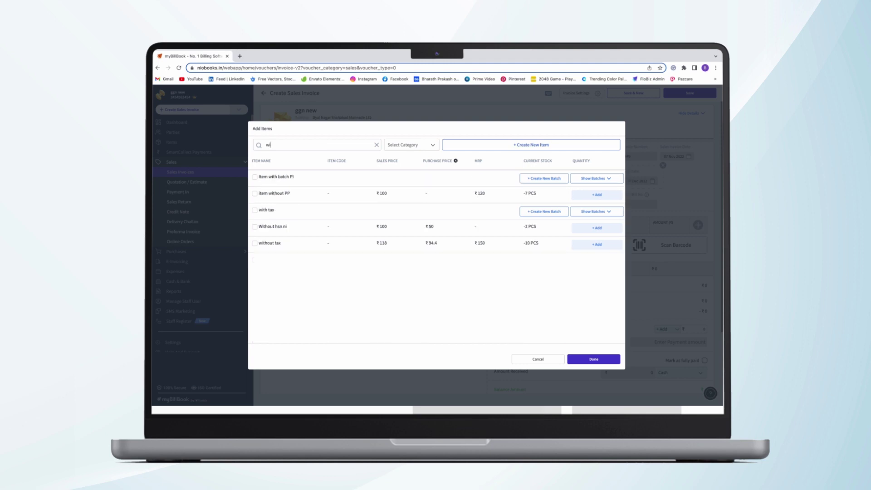
pyautogui.click(254, 243)
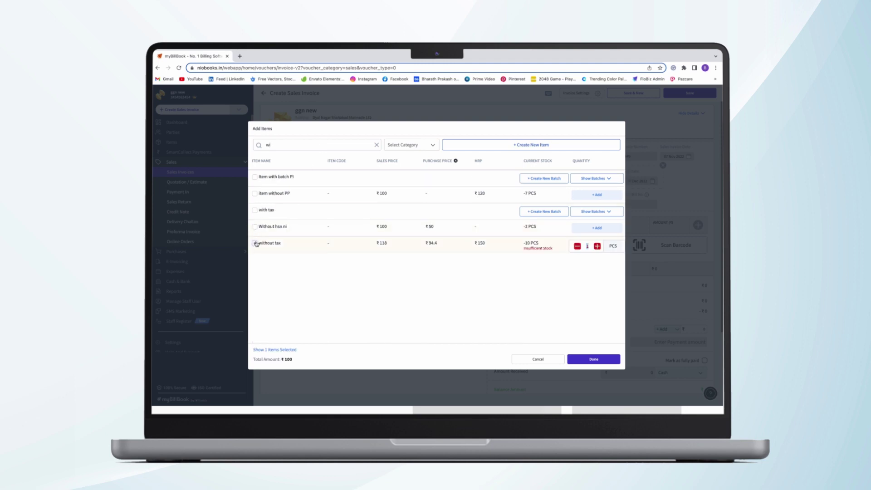
pyautogui.click(608, 360)
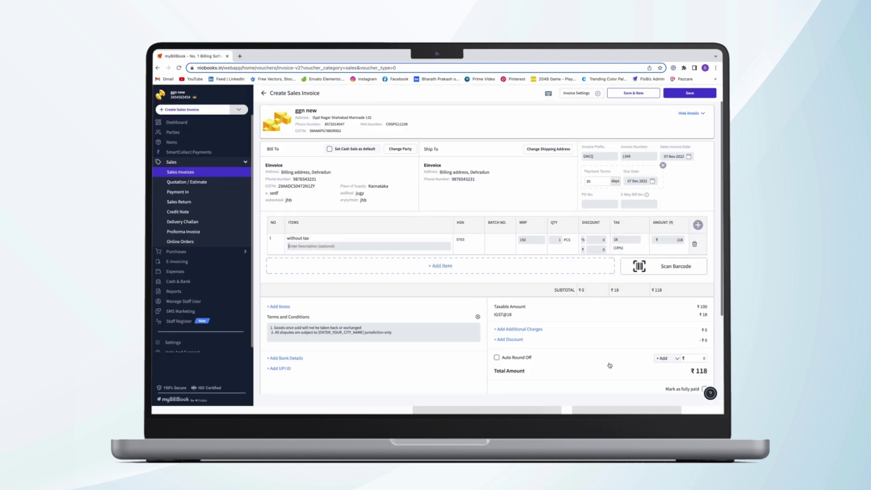
# Save the sales invoice and start generating only an e-Invoice for it, without an e-Way Bill.
pyautogui.click(689, 94)
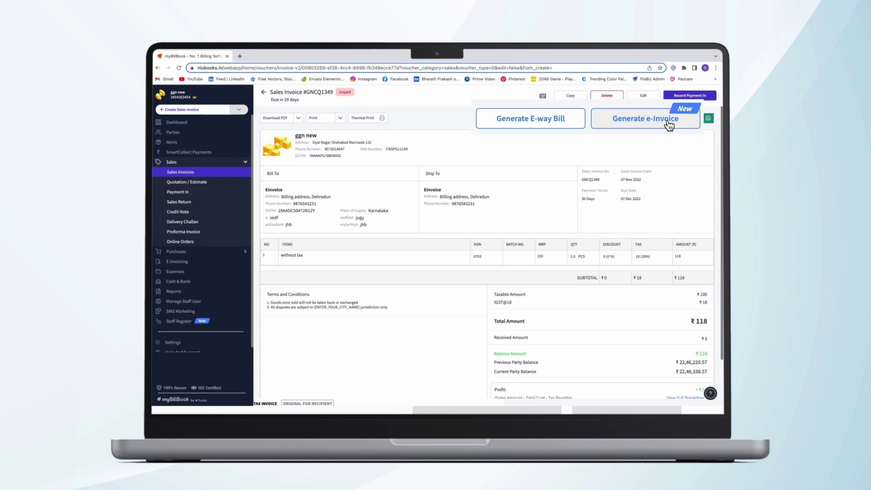
pyautogui.click(621, 122)
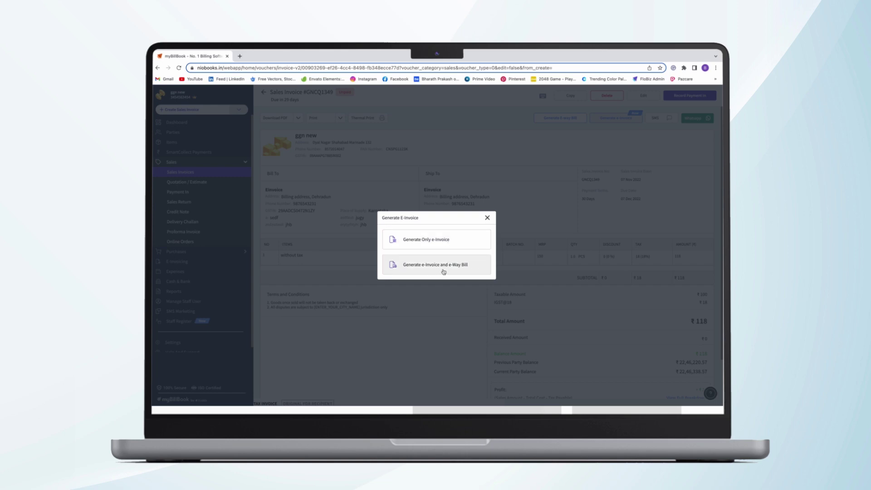
pyautogui.click(446, 245)
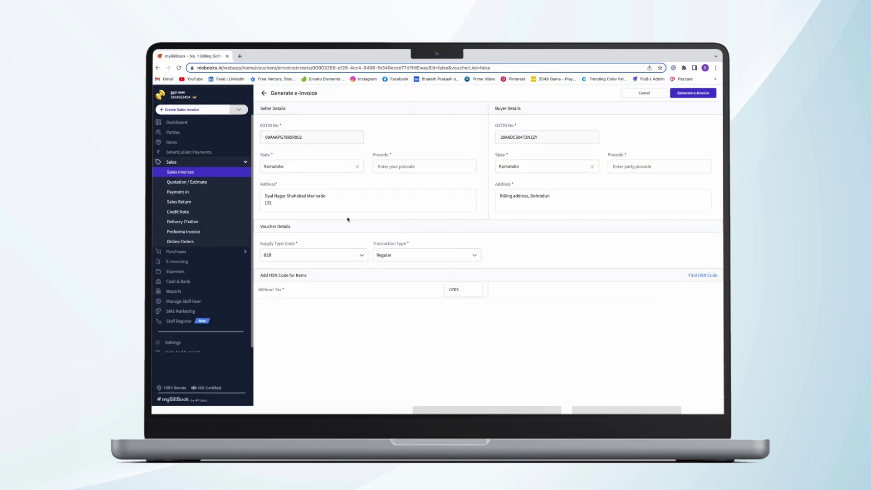
# Set the seller's state to Uttar Pradesh in the e-Invoice details.
pyautogui.click(312, 167)
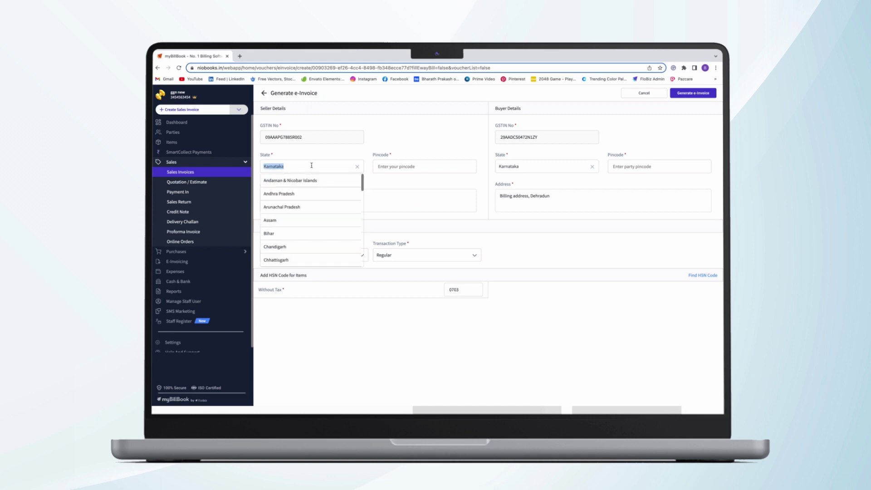
pyautogui.write('u')
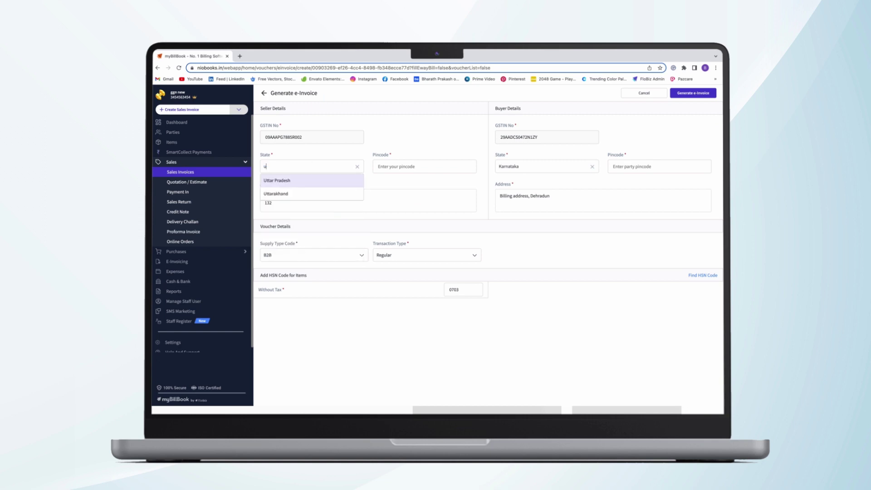
pyautogui.write('t')
pyautogui.click(321, 181)
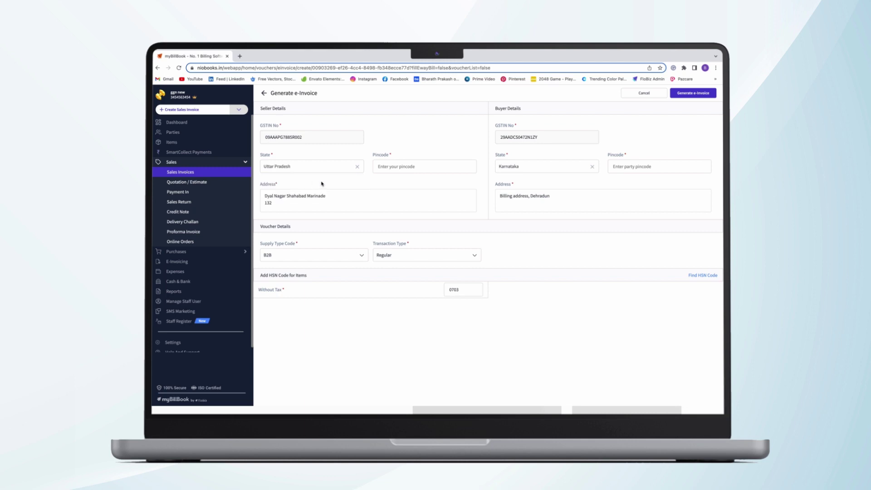
# Fill in the seller's and buyer's pincodes and generate the e-Invoice.
pyautogui.click(386, 168)
pyautogui.write('201301')
pyautogui.click(637, 170)
pyautogui.write('560068')
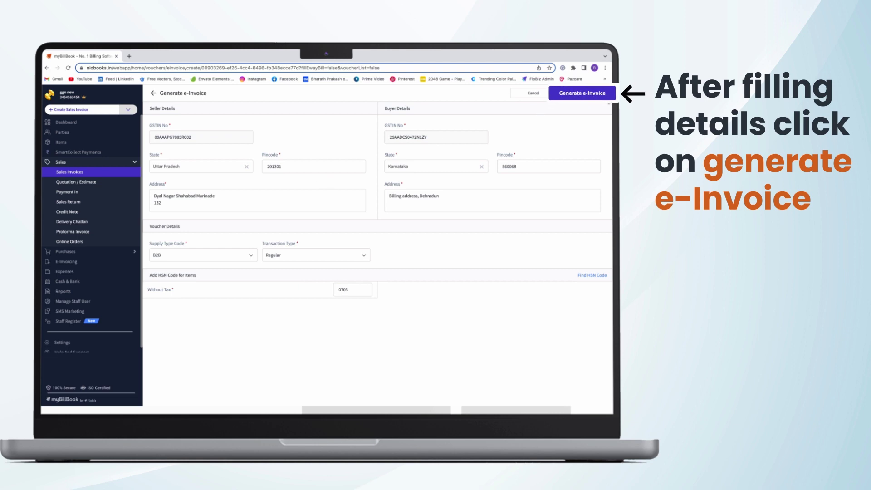
pyautogui.click(582, 93)
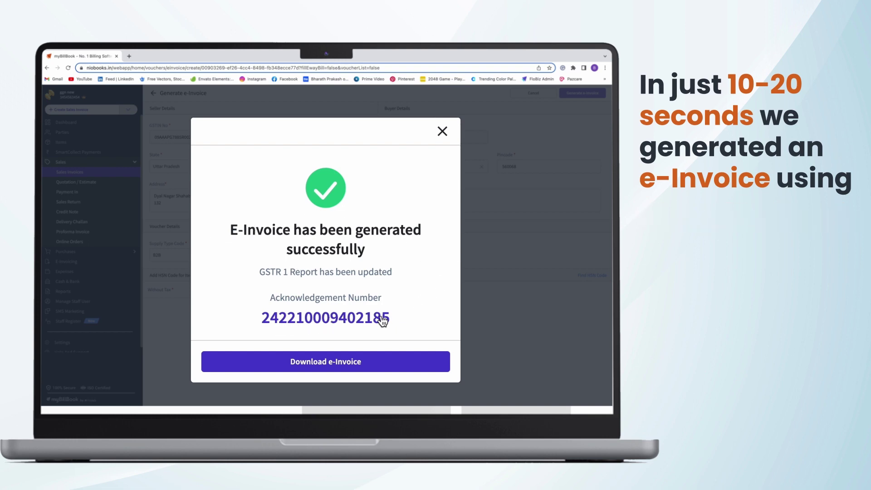
# Download the generated e-Invoice and review its PDF, closing the success dialog.
pyautogui.click(350, 361)
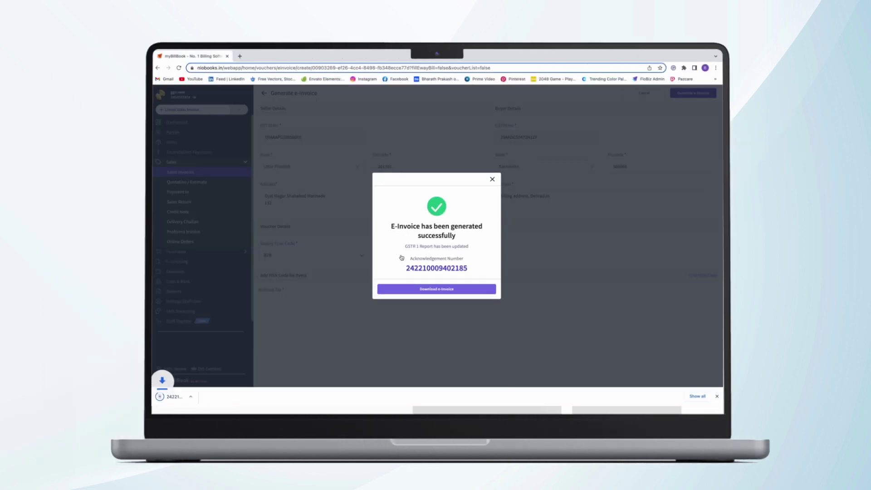
pyautogui.click(181, 393)
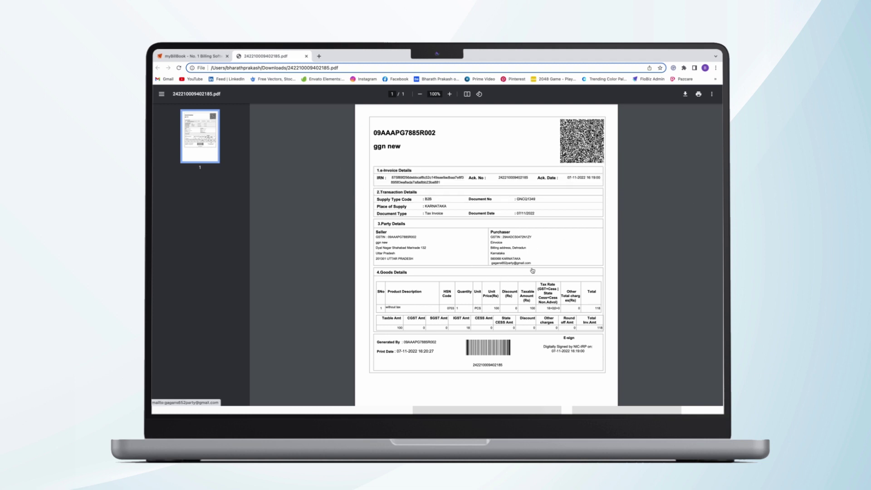
pyautogui.scroll(-2, 532, 271)
pyautogui.scroll(2, 532, 270)
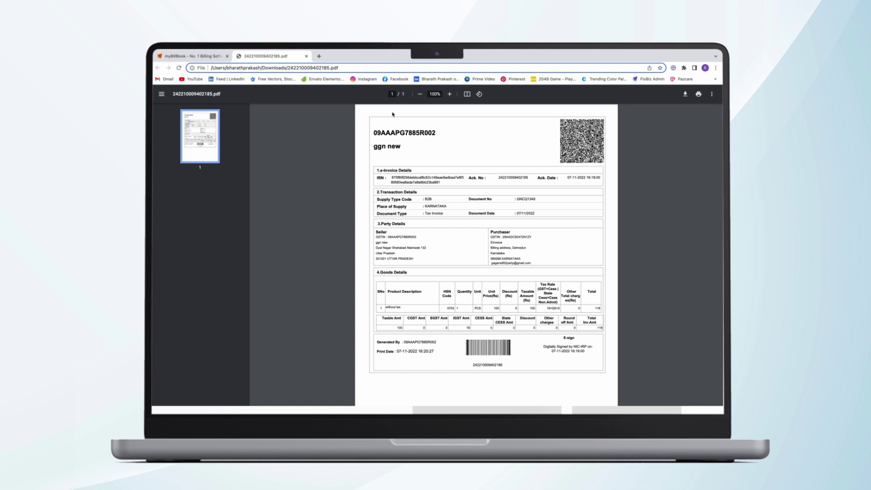
pyautogui.click(205, 66)
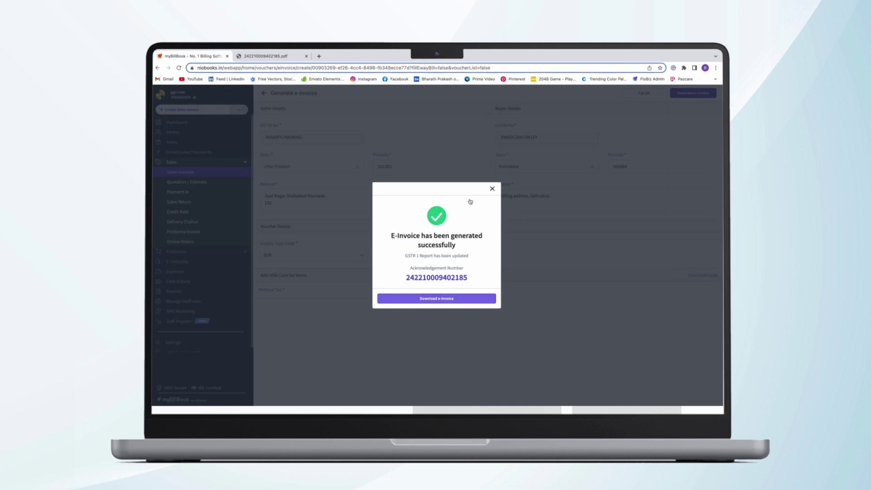
pyautogui.click(492, 189)
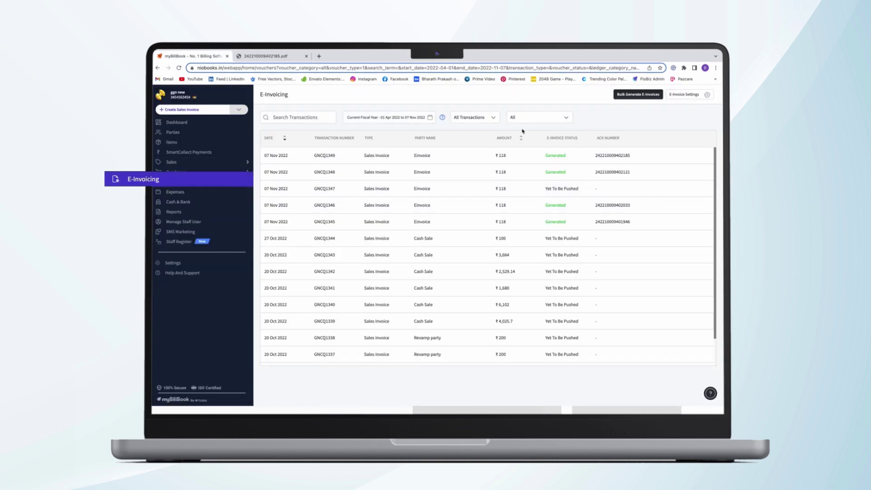
# Filter the E-Invoicing transactions by the Generated status and open the newest sales invoice.
pyautogui.click(542, 118)
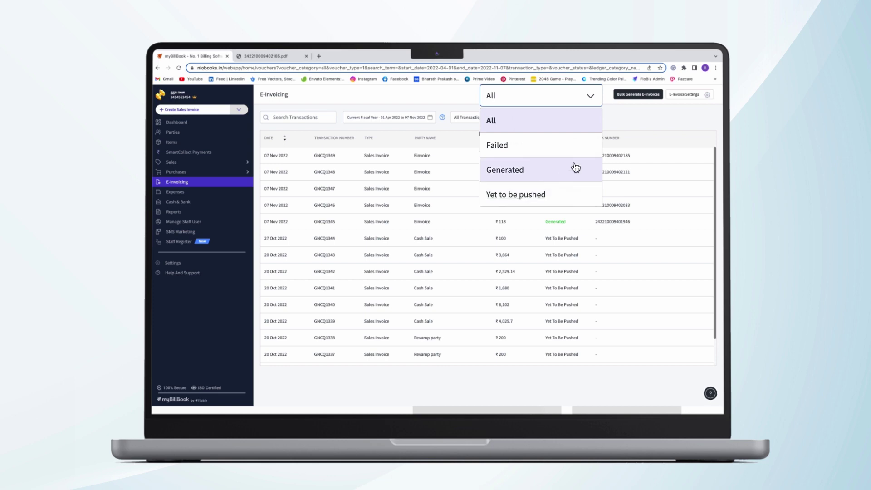
pyautogui.click(530, 171)
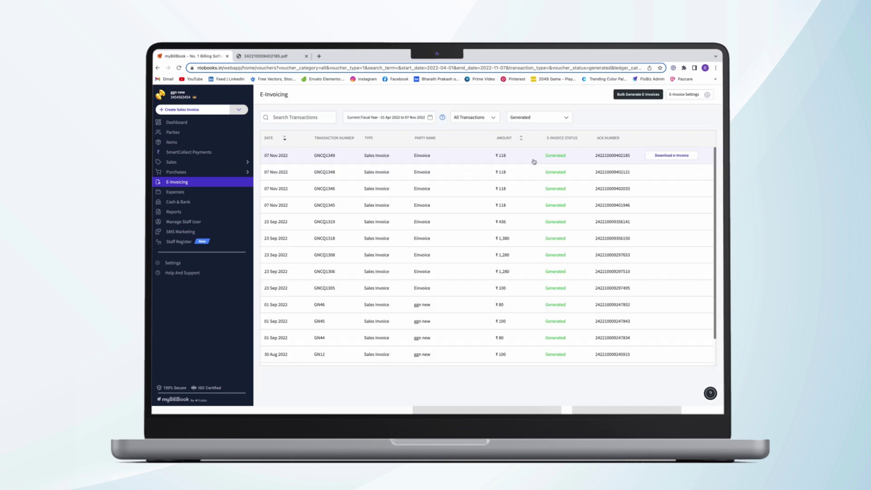
pyautogui.click(425, 160)
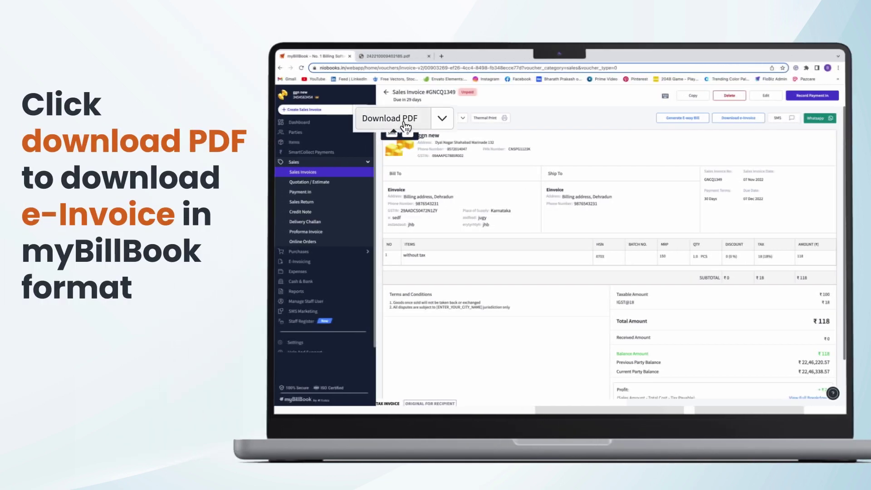
# Download the invoice as a PDF in myBillBook format and review its e-Invoice details, returning to the invoice page.
pyautogui.click(411, 121)
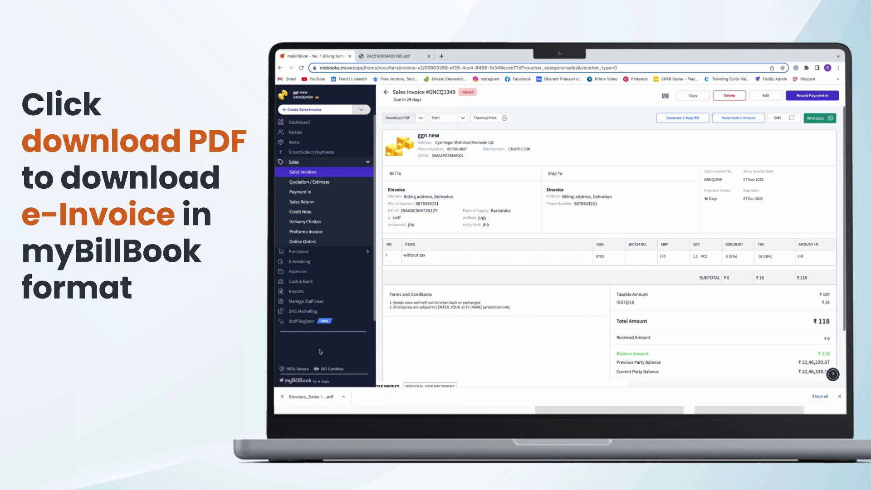
pyautogui.click(316, 398)
pyautogui.scroll(-3, 400, 390)
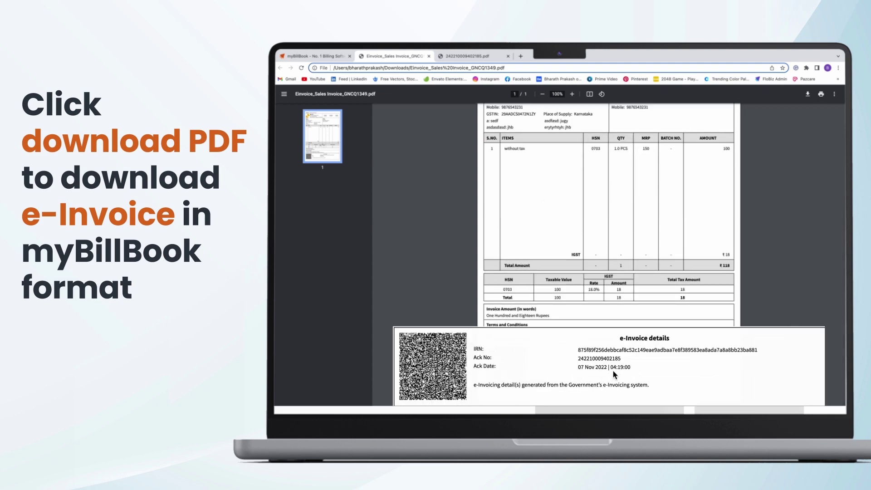
pyautogui.scroll(3, 698, 366)
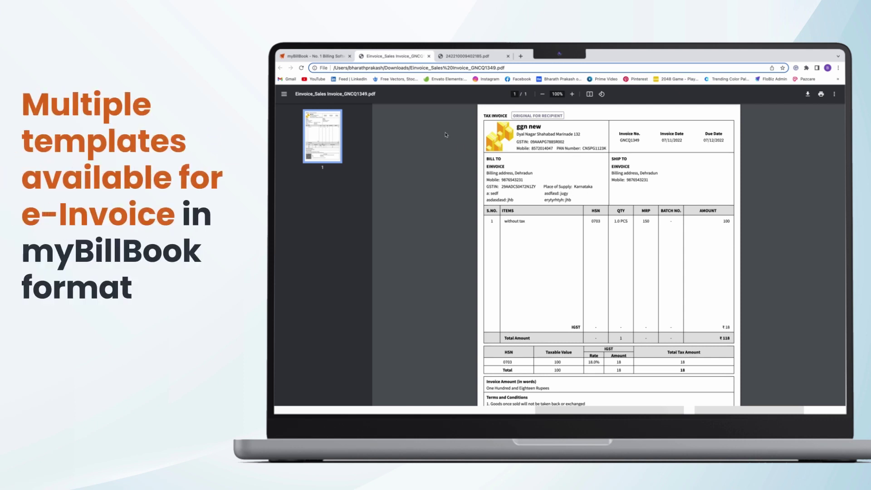
pyautogui.scroll(-5, 471, 133)
pyautogui.scroll(5, 470, 133)
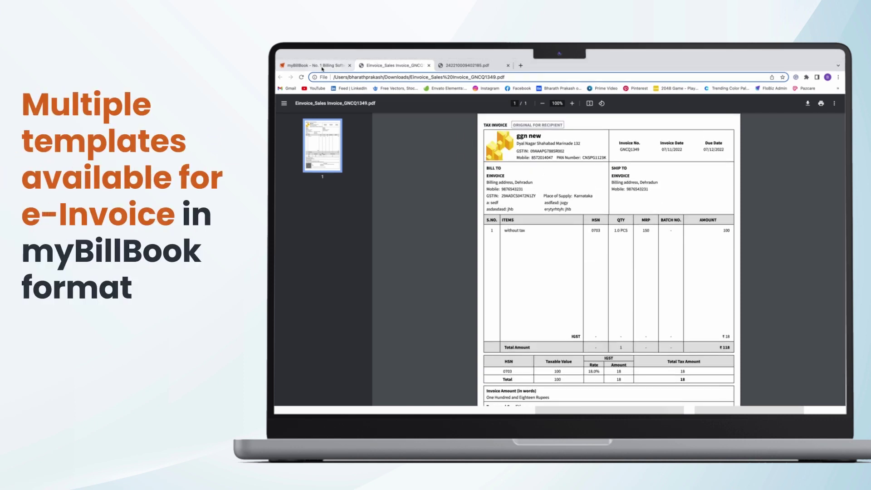
pyautogui.click(322, 66)
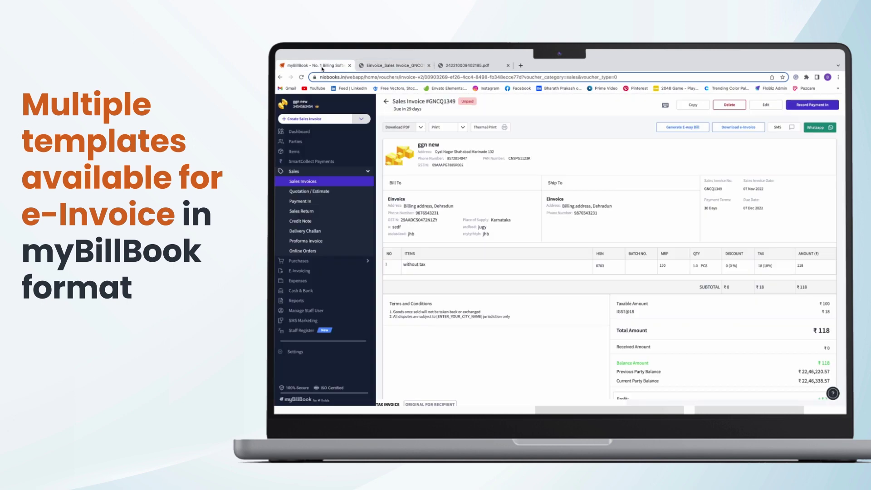
pyautogui.scroll(-1, 300, 327)
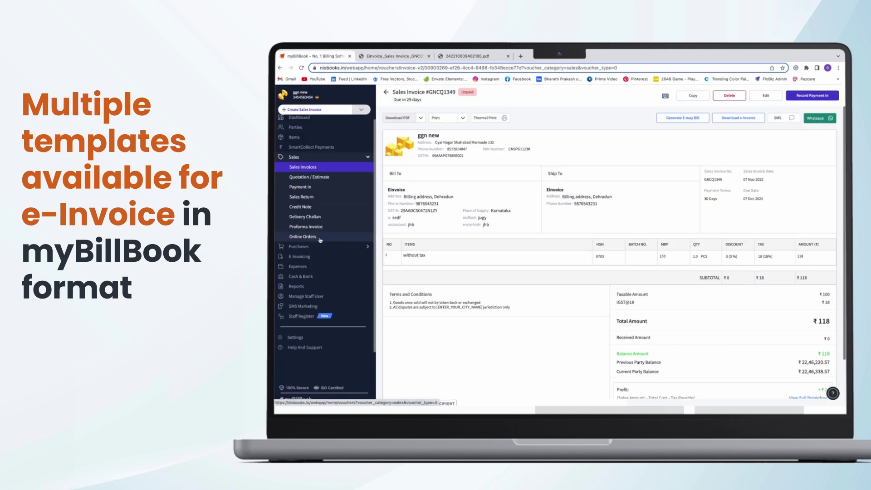
# Change the invoice theme in the settings to Advanced GST with the blue colour and save the changes.
pyautogui.click(295, 342)
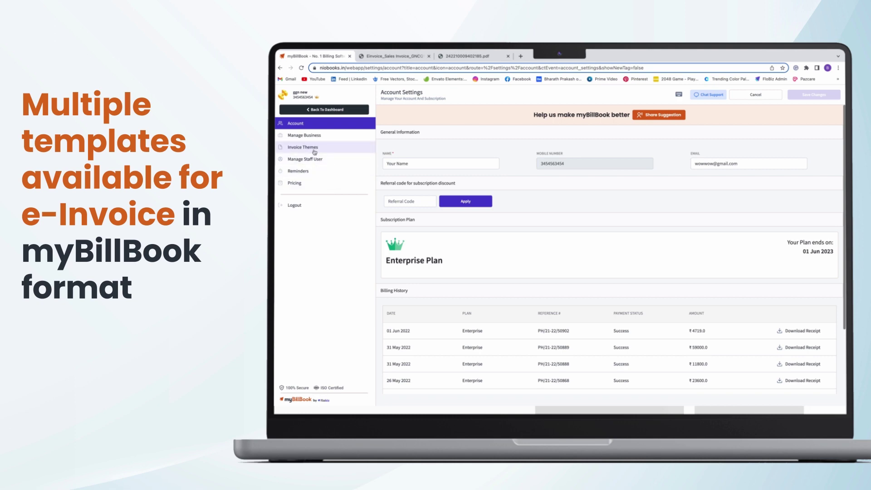
pyautogui.click(315, 150)
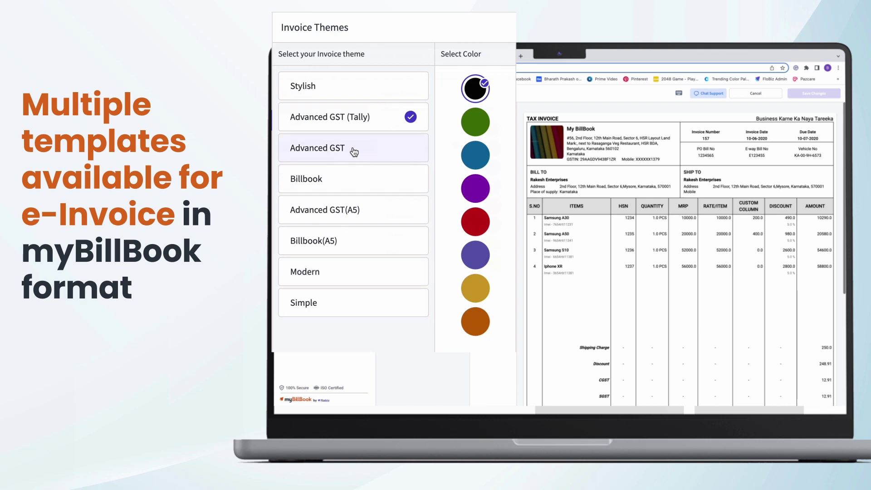
pyautogui.click(372, 151)
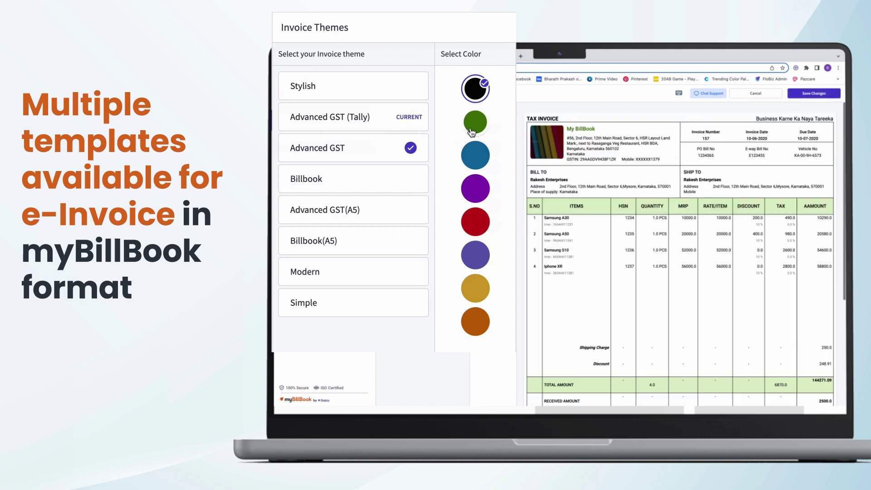
pyautogui.click(475, 155)
pyautogui.click(482, 193)
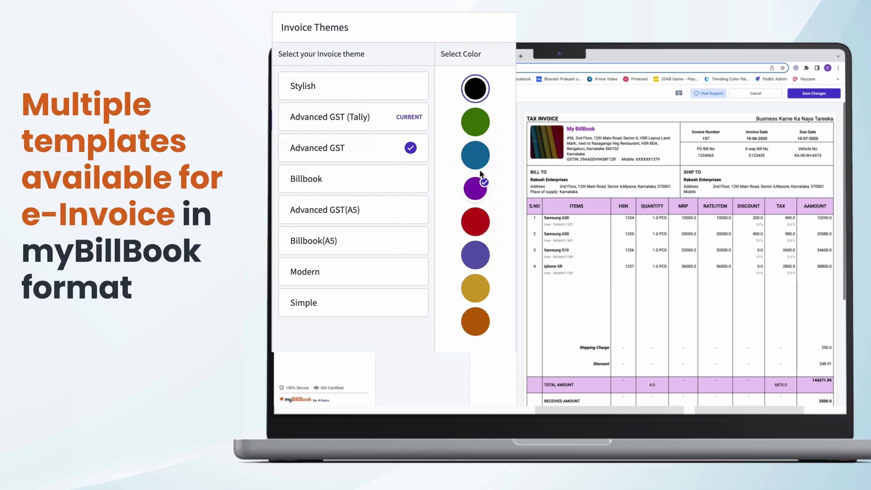
pyautogui.click(475, 155)
pyautogui.click(836, 93)
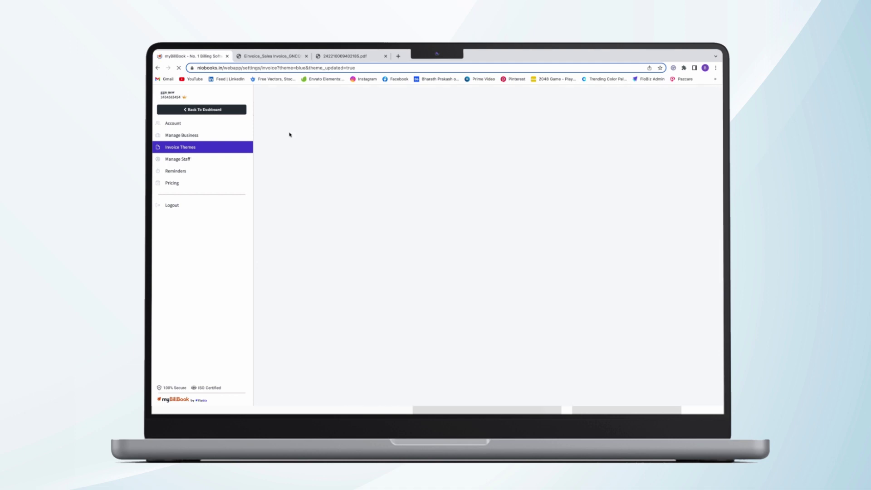
# Open the newest sales invoice from the sales invoice list, download it as a PDF and review its layout in the applied theme.
pyautogui.click(224, 112)
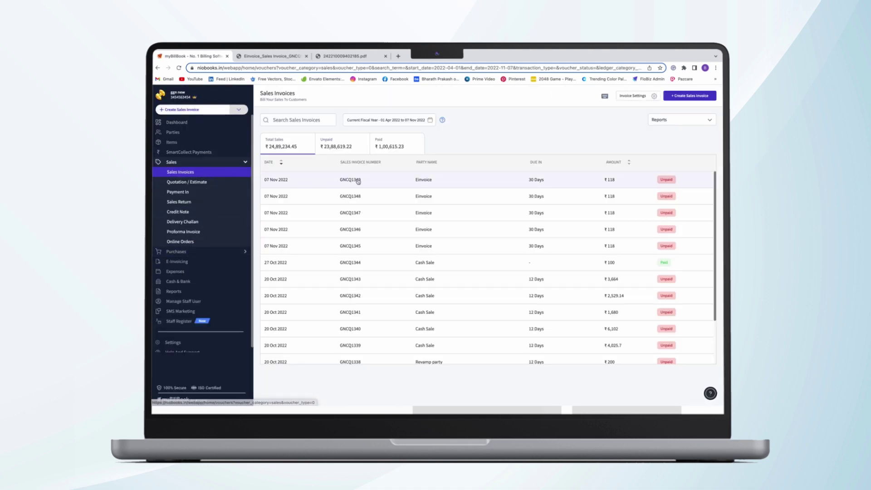
pyautogui.click(388, 180)
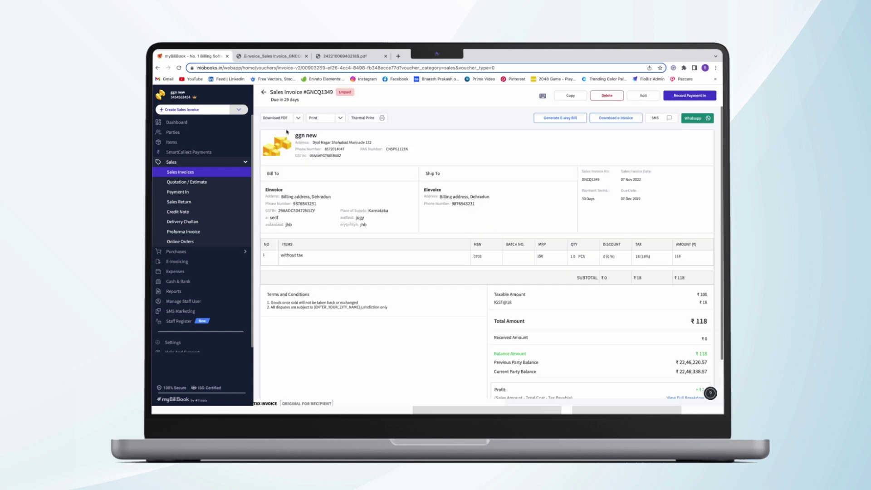
pyautogui.click(283, 121)
pyautogui.click(186, 396)
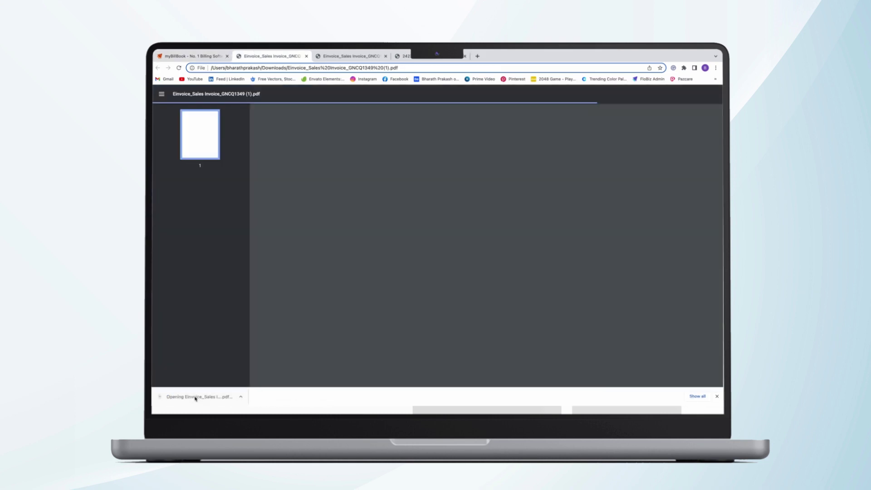
pyautogui.scroll(-3, 495, 237)
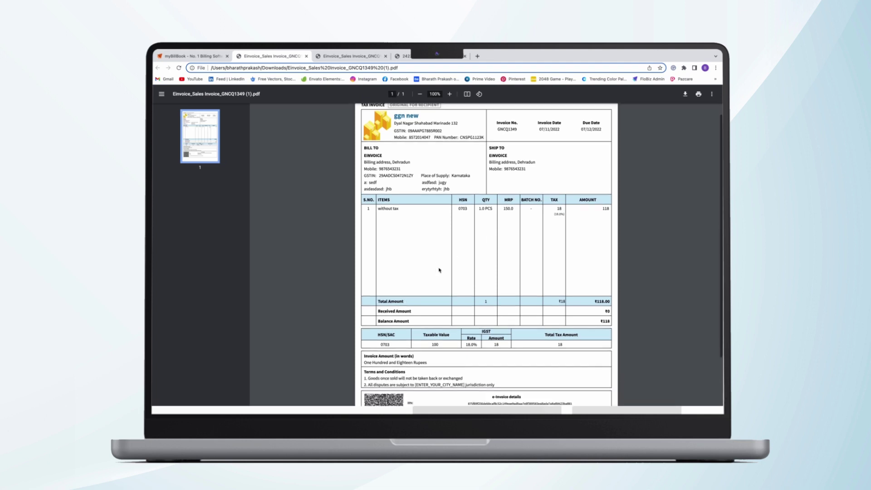